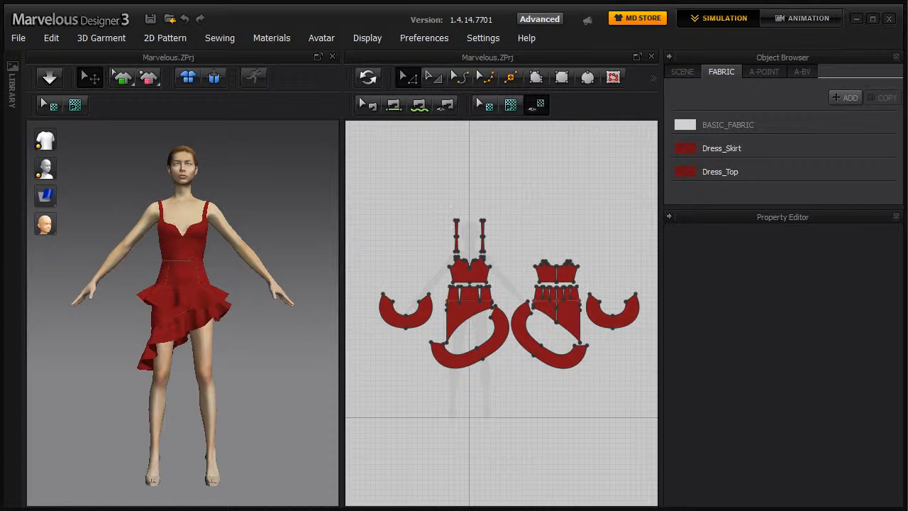
# Step: Examine the red dress on the avatar from the front and at an angle alongside its 2D pattern pieces
pyautogui.click(239, 203)
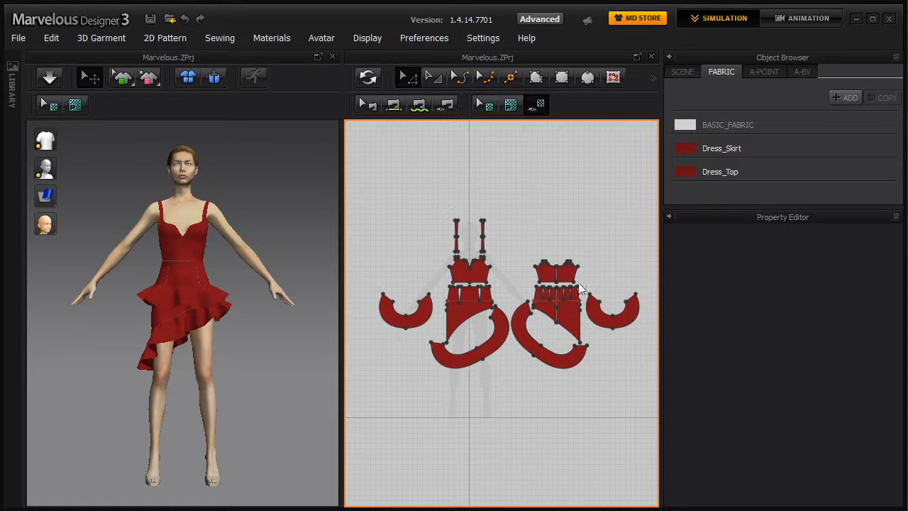
pyautogui.click(258, 177)
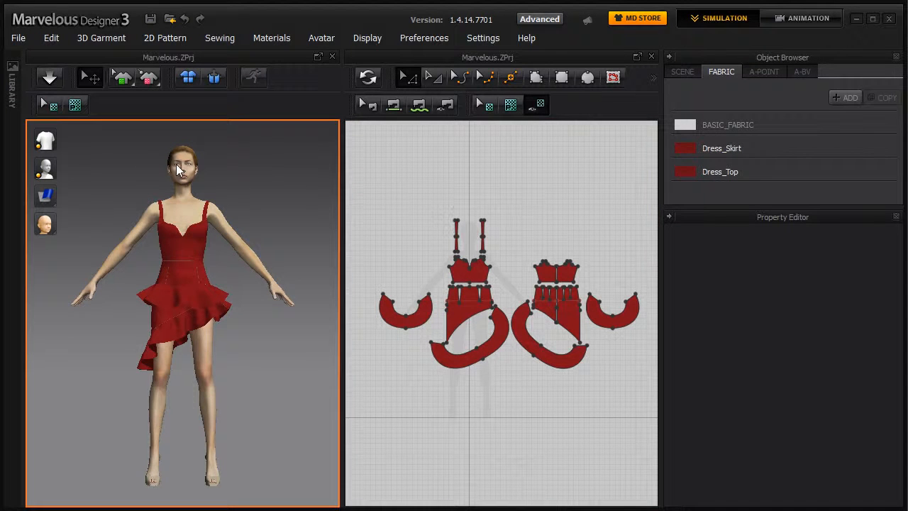
pyautogui.moveTo(247, 208); pyautogui.dragTo(192, 217, button='right')
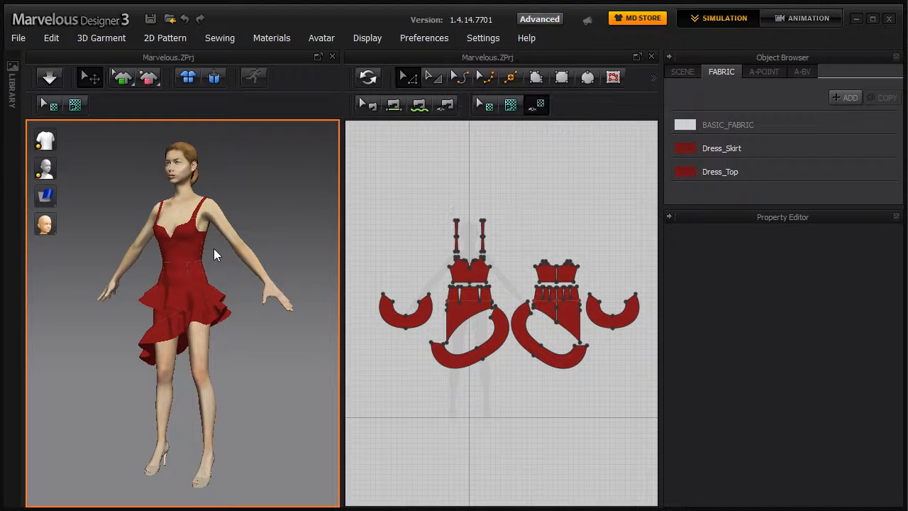
pyautogui.moveTo(102, 255); pyautogui.dragTo(171, 239, button='right')
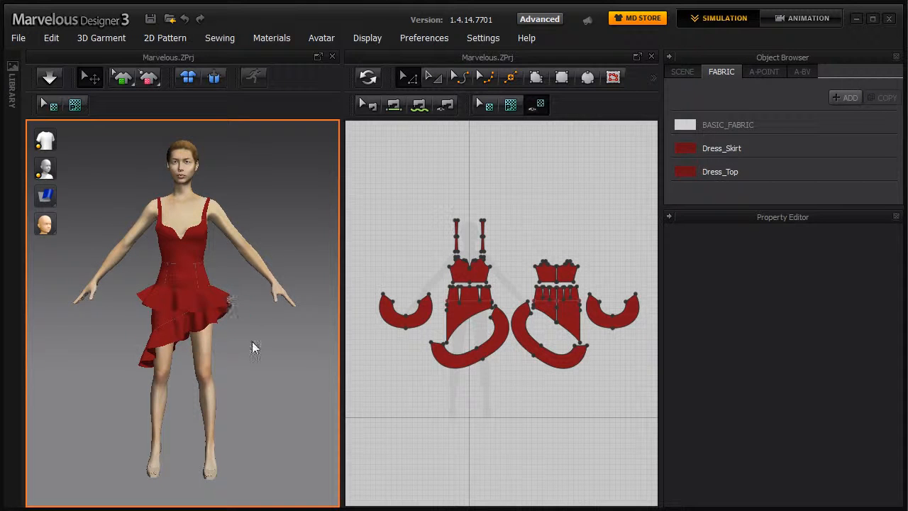
pyautogui.moveTo(260, 228); pyautogui.dragTo(218, 223, button='right')
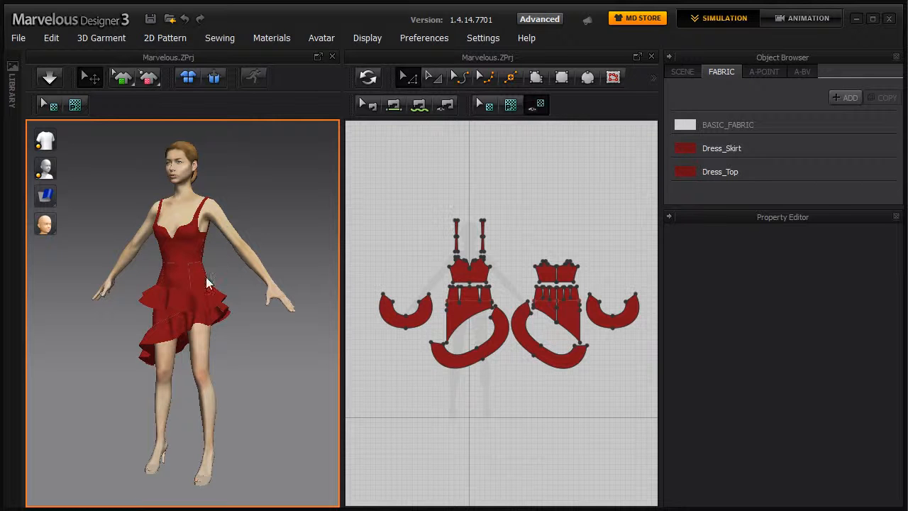
pyautogui.moveTo(227, 266)
pyautogui.mouseDown(button='right')
pyautogui.moveTo(277, 265)
pyautogui.moveTo(232, 256)
pyautogui.mouseUp(button='right')
pyautogui.moveTo(232, 235); pyautogui.dragTo(257, 212, button='middle')
pyautogui.scroll(-2, 264, 246)
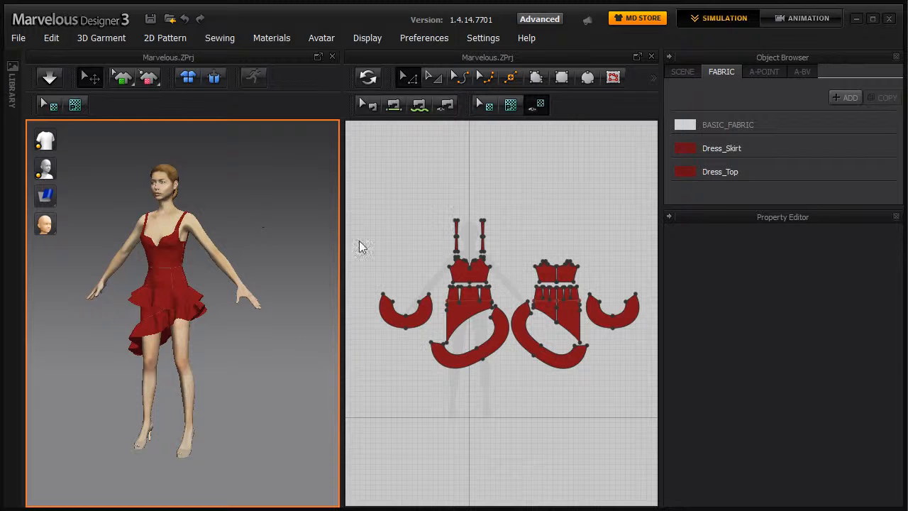
# Step: Reset the dress's pattern pieces to their 3D arrangement around the avatar and inspect their sewing lines
pyautogui.click(215, 78)
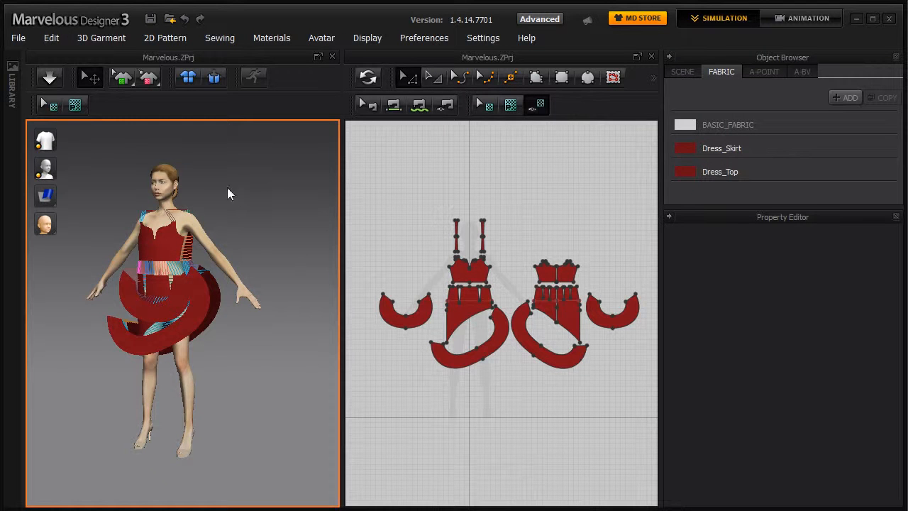
pyautogui.press('space')
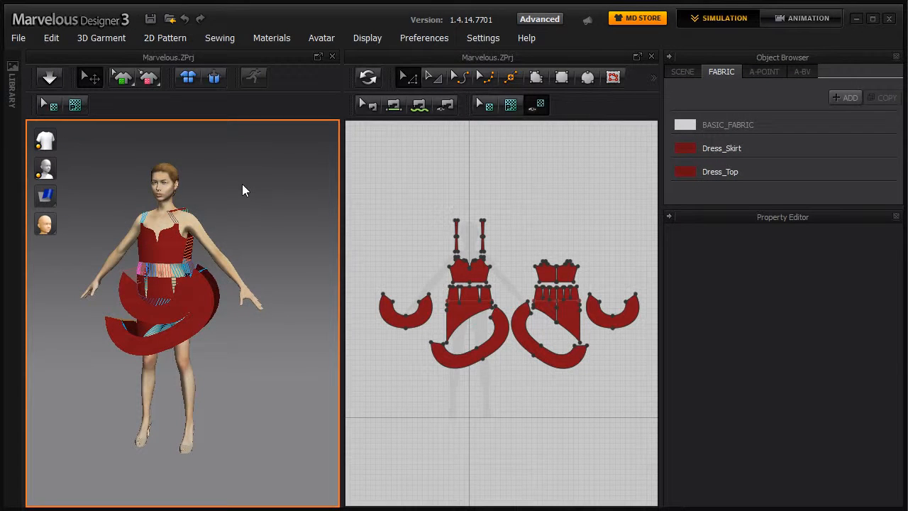
pyautogui.moveTo(249, 210); pyautogui.dragTo(229, 217, button='right')
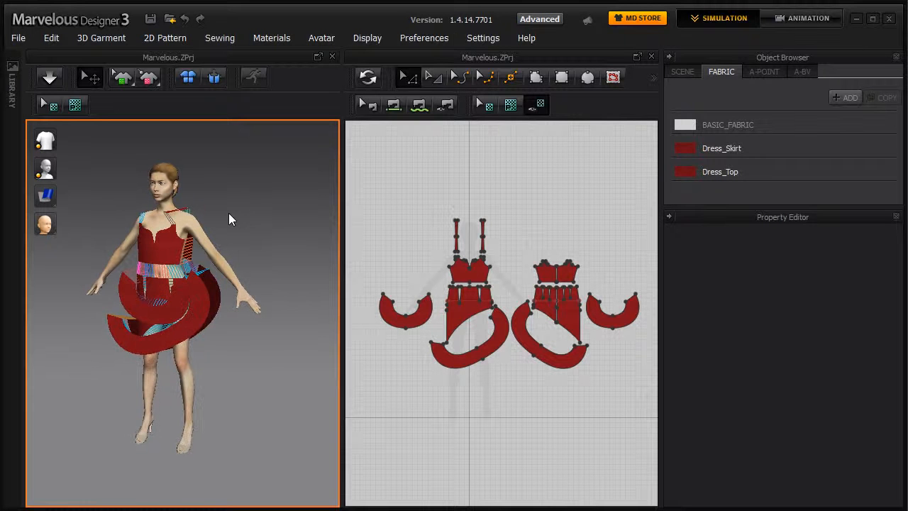
pyautogui.press('2')
pyautogui.moveTo(221, 326)
pyautogui.mouseDown(button='right')
pyautogui.moveTo(190, 329)
pyautogui.moveTo(236, 332)
pyautogui.mouseUp(button='right')
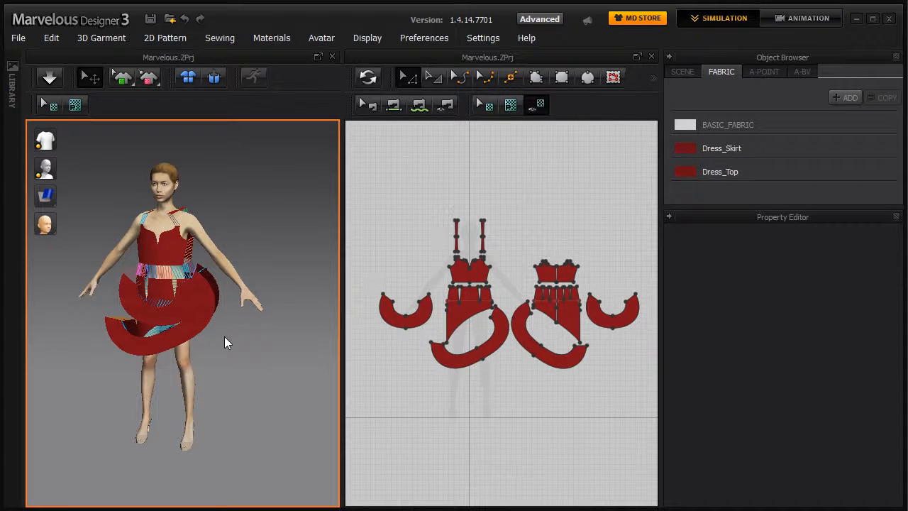
pyautogui.moveTo(113, 252); pyautogui.dragTo(228, 250, button='right')
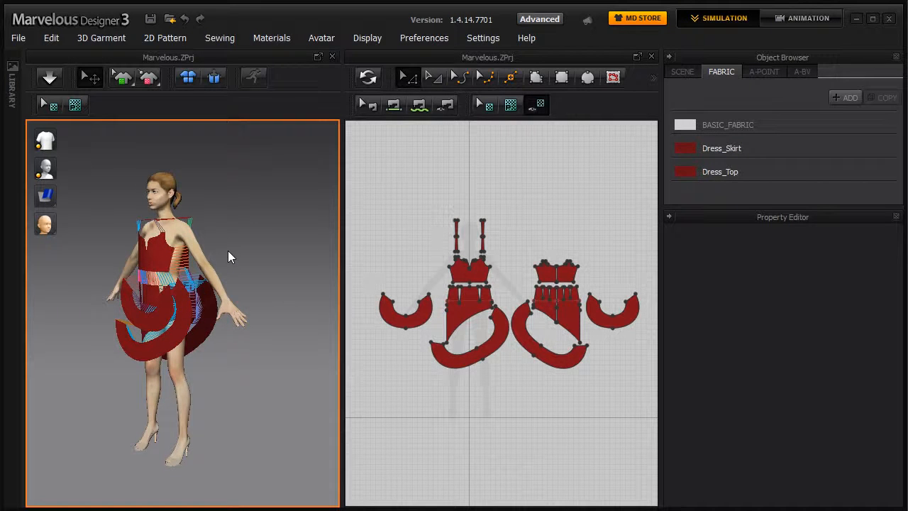
pyautogui.moveTo(220, 215); pyautogui.dragTo(279, 207, button='right')
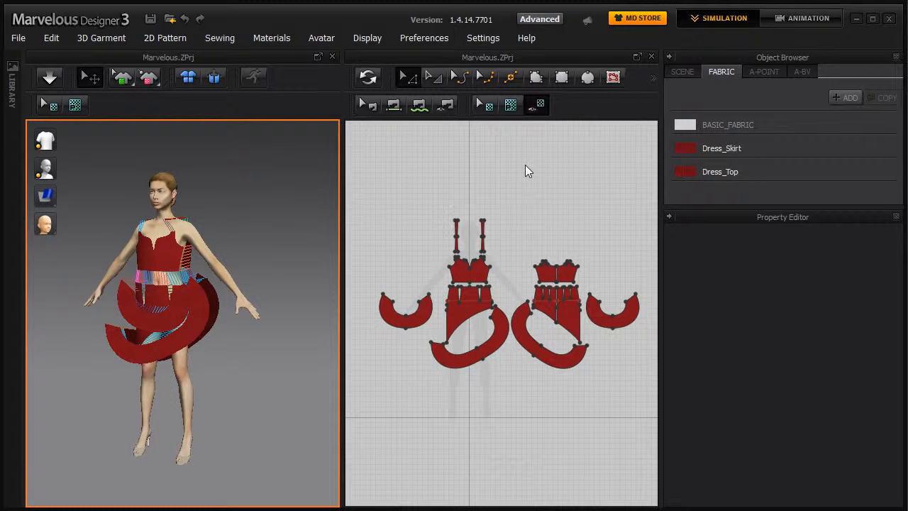
# Step: Draw a rectangular pattern with a perimeter of about 1636 mm above the dress straps and synchronize it to the 3D garment
pyautogui.click(559, 79)
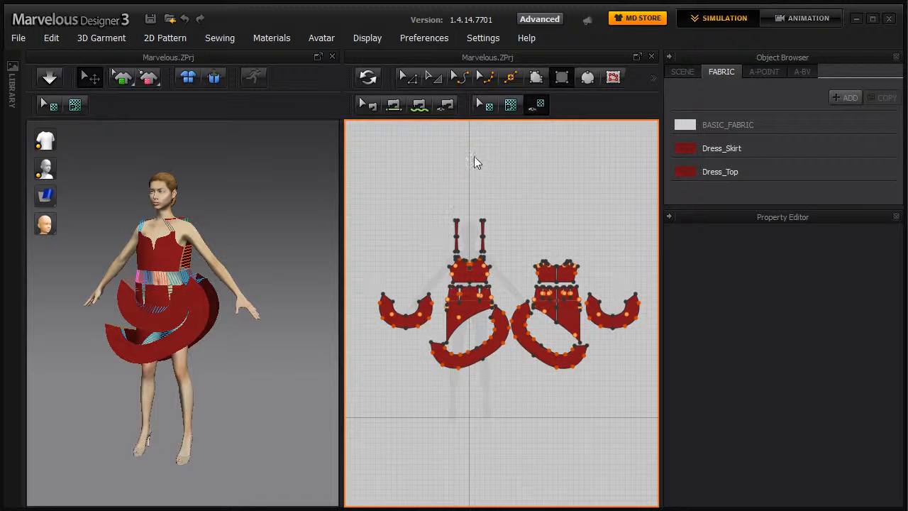
pyautogui.moveTo(503, 175); pyautogui.dragTo(513, 181)
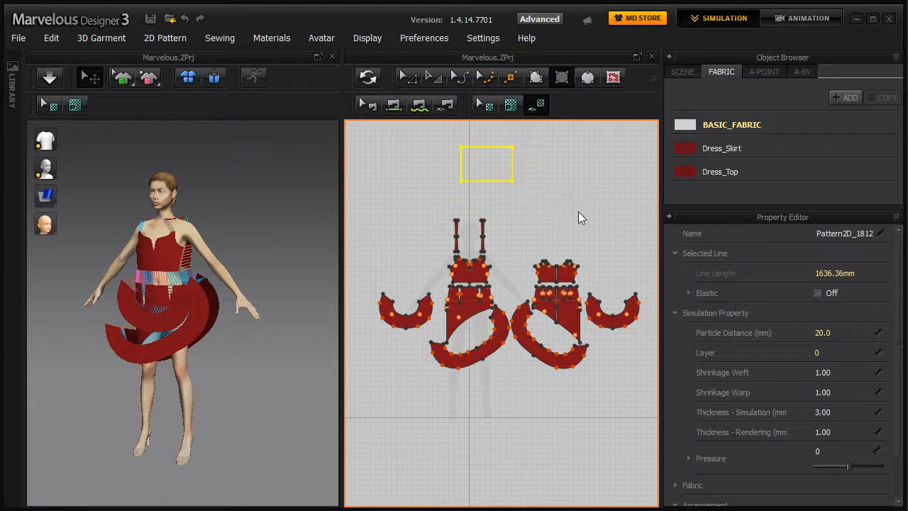
pyautogui.click(364, 79)
pyautogui.moveTo(256, 186); pyautogui.dragTo(259, 222, button='middle')
pyautogui.scroll(-3, 261, 220)
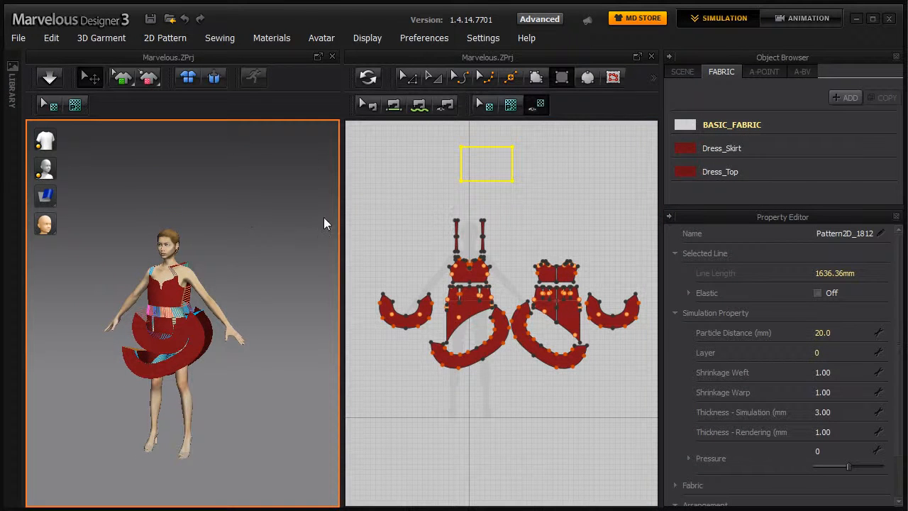
pyautogui.click(367, 79)
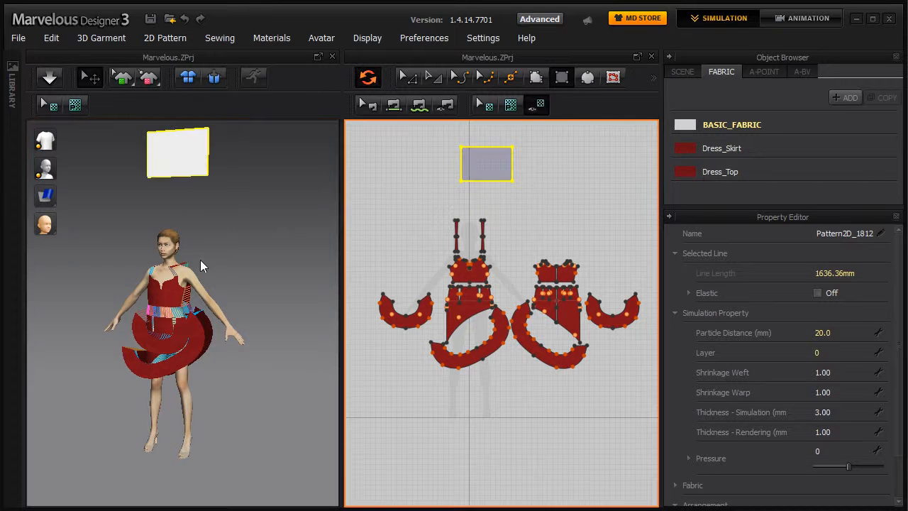
# Step: Select the white rectangular piece in 3D and rotate it so it lies horizontal above the avatar's head
pyautogui.click(186, 145)
pyautogui.moveTo(242, 209); pyautogui.dragTo(223, 233, button='right')
pyautogui.moveTo(222, 233); pyautogui.dragTo(231, 259, button='middle')
pyautogui.click(214, 256)
pyautogui.click(177, 214)
pyautogui.moveTo(245, 233); pyautogui.dragTo(214, 249, button='right')
pyautogui.moveTo(214, 248); pyautogui.dragTo(143, 259)
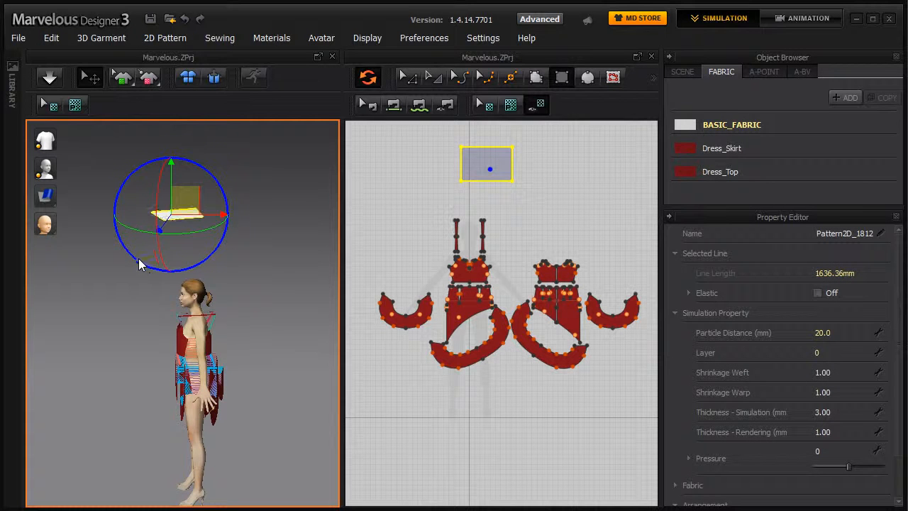
# Step: Move the horizontal white piece until it is centred over the avatar's head and deselect it
pyautogui.moveTo(207, 214); pyautogui.dragTo(224, 213)
pyautogui.moveTo(180, 281); pyautogui.dragTo(238, 222, button='right')
pyautogui.moveTo(240, 220); pyautogui.dragTo(198, 216)
pyautogui.moveTo(273, 312); pyautogui.dragTo(227, 271, button='right')
pyautogui.click(227, 272)
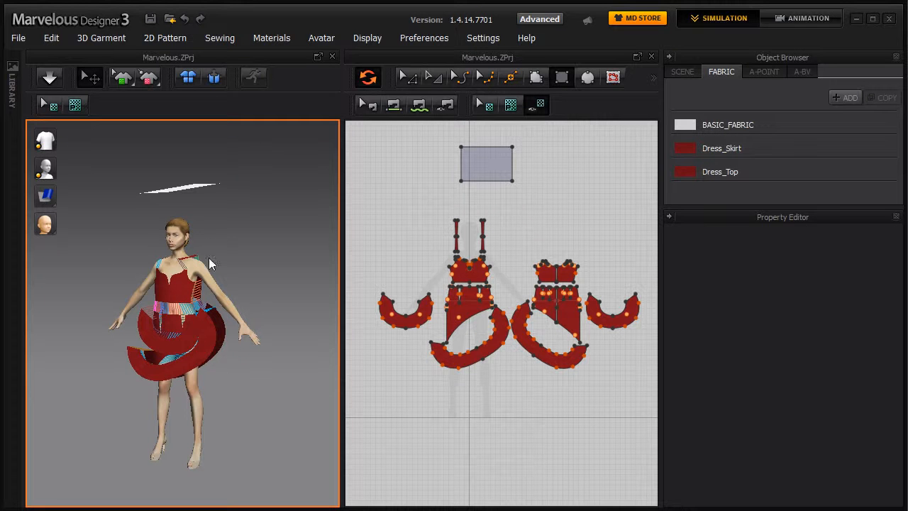
pyautogui.moveTo(213, 248); pyautogui.dragTo(228, 248, button='right')
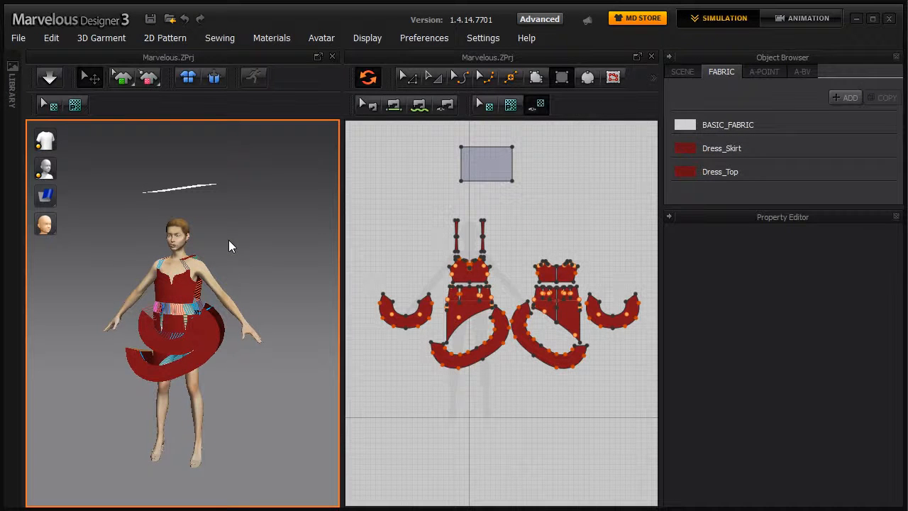
# Step: Run the simulation to drape the white cloth over the avatar's head and fit the dress to the body
pyautogui.click(49, 76)
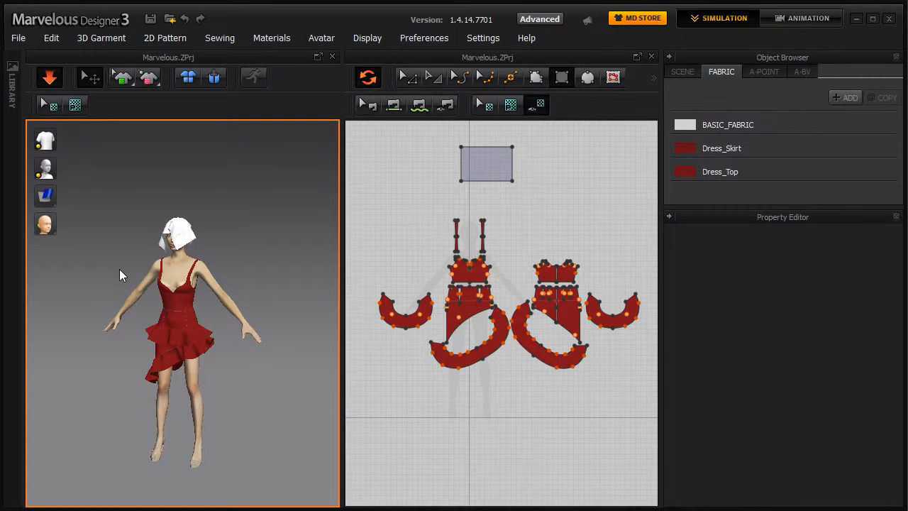
pyautogui.scroll(3, 164, 268)
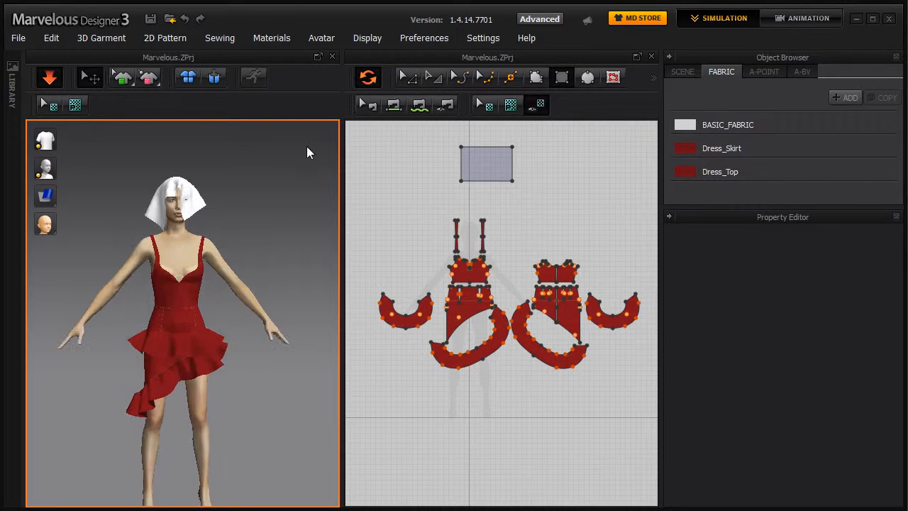
pyautogui.scroll(2, 305, 141)
pyautogui.click(411, 78)
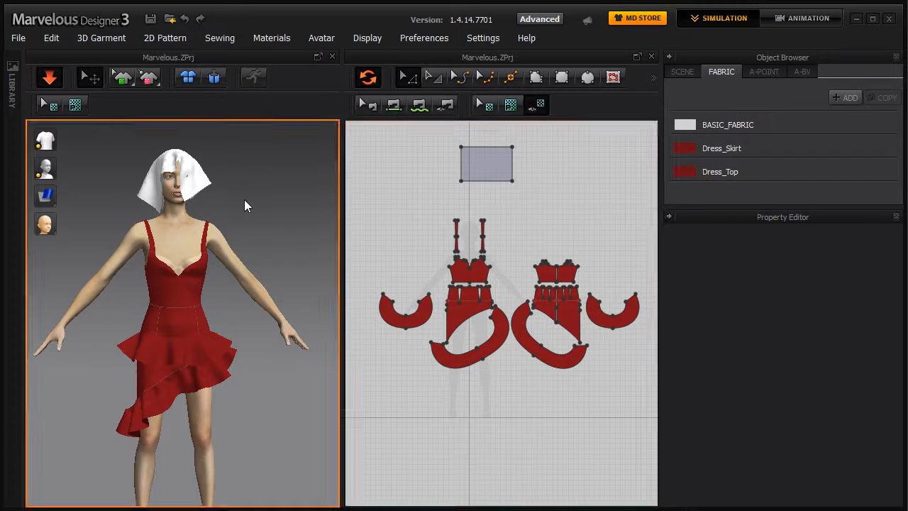
pyautogui.scroll(3, 245, 200)
pyautogui.moveTo(217, 191); pyautogui.dragTo(244, 181, button='right')
pyautogui.scroll(-2, 245, 240)
pyautogui.moveTo(296, 246); pyautogui.dragTo(263, 238, button='right')
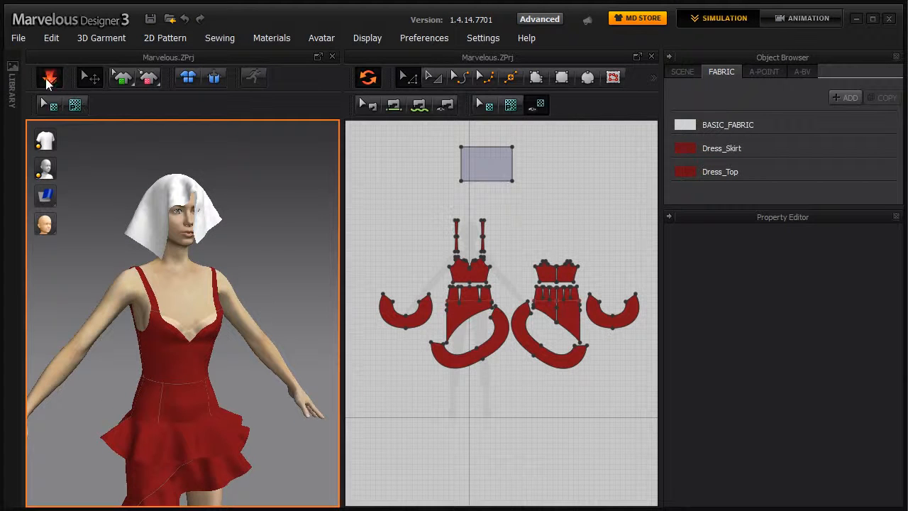
pyautogui.moveTo(235, 201); pyautogui.dragTo(265, 227, button='right')
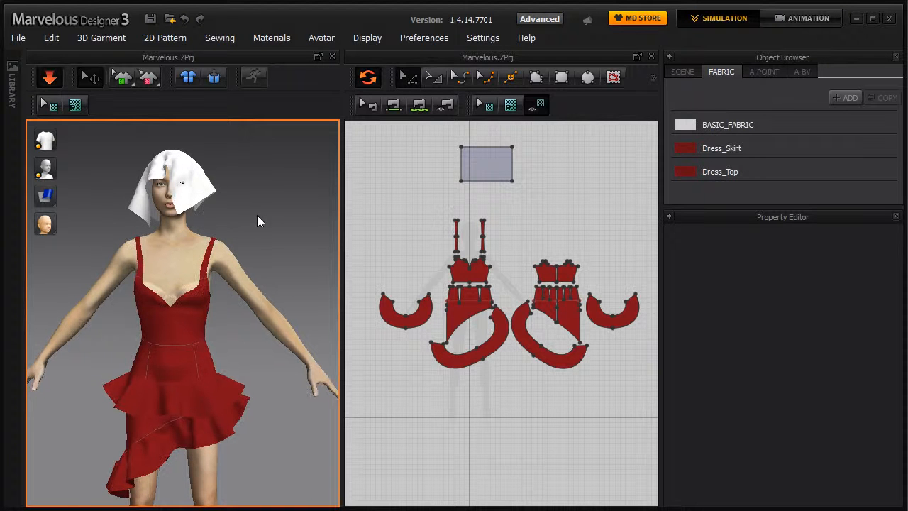
# Step: Pull the white cloth down over the face toward the avatar's left shoulder while simulating
pyautogui.moveTo(211, 194); pyautogui.dragTo(259, 216)
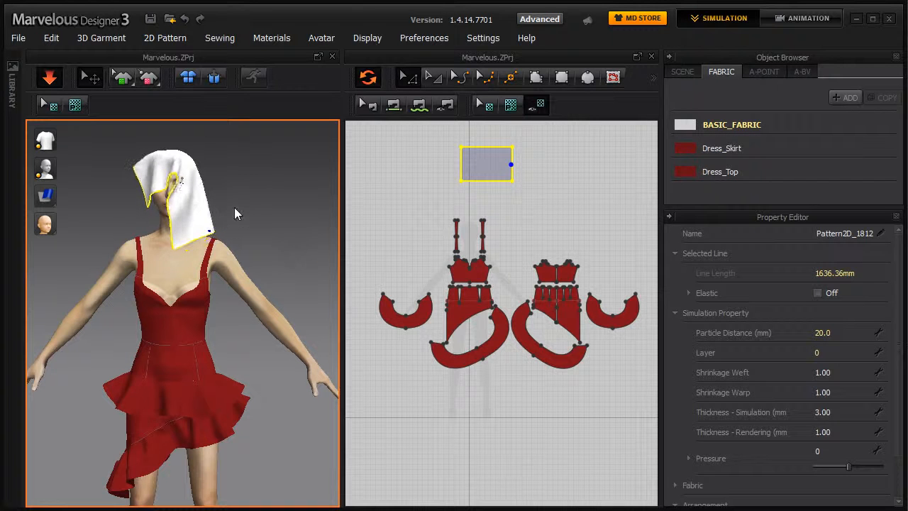
pyautogui.moveTo(243, 204); pyautogui.dragTo(215, 198, button='right')
pyautogui.moveTo(225, 356); pyautogui.dragTo(235, 318, button='middle')
pyautogui.scroll(-1, 236, 319)
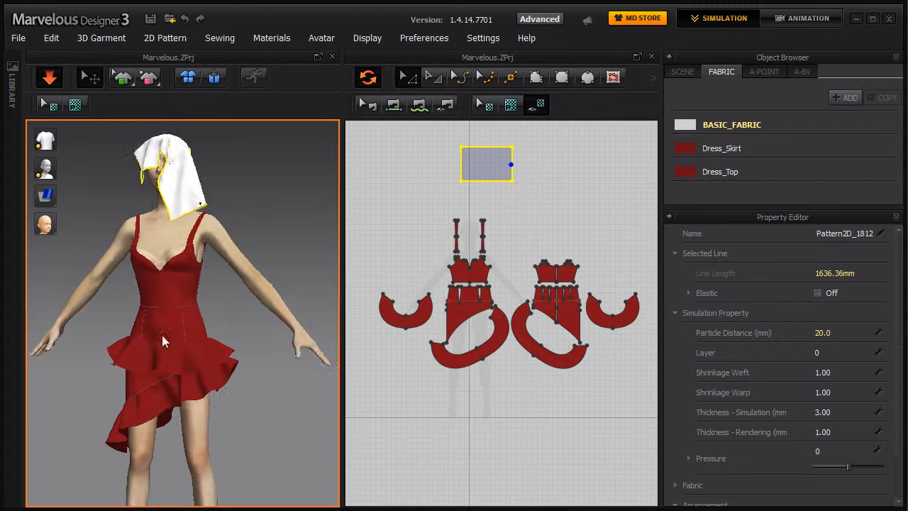
# Step: Tug on the skirt's ruffle and the dress bodice to test how the simulated fabric moves
pyautogui.scroll(2, 238, 326)
pyautogui.click(227, 349)
pyautogui.moveTo(256, 401); pyautogui.dragTo(274, 468)
pyautogui.click(187, 230)
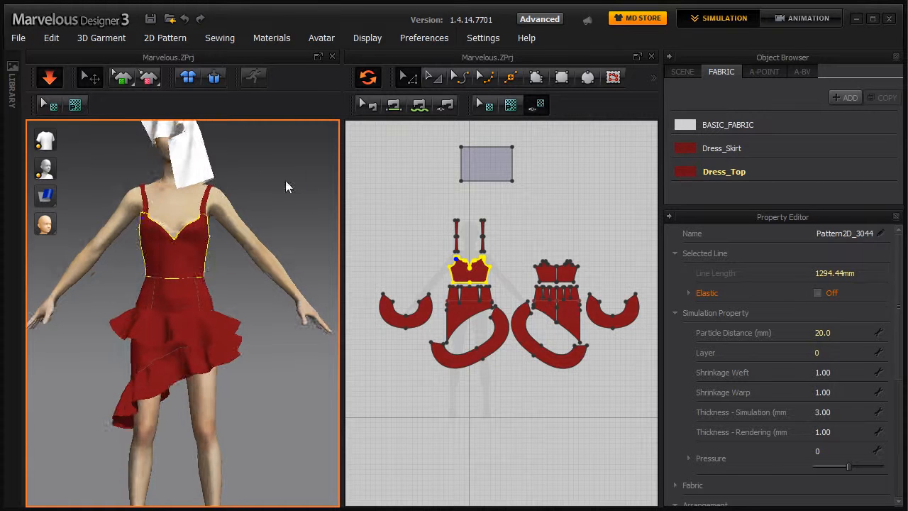
# Step: Pull the avatar's right shoulder strap off the shoulder onto the upper arm and stop the simulation
pyautogui.click(101, 183)
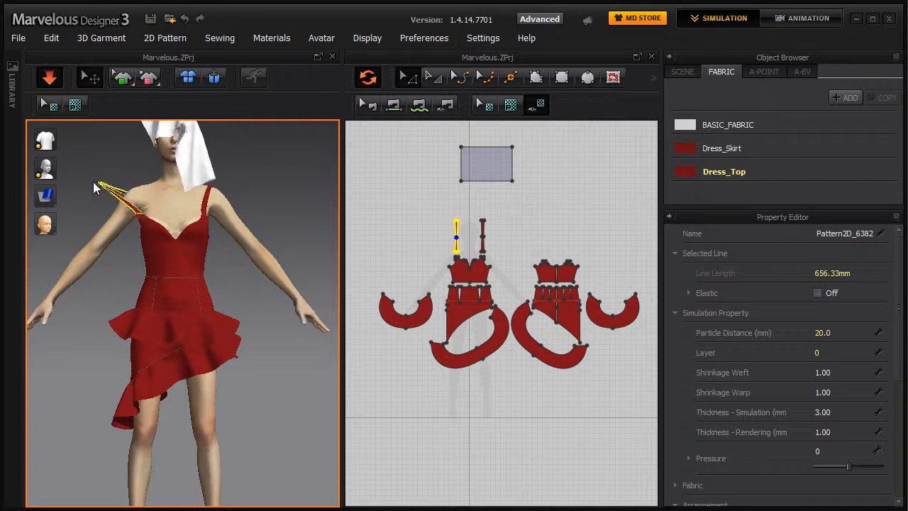
pyautogui.moveTo(77, 166); pyautogui.dragTo(71, 184, button='right')
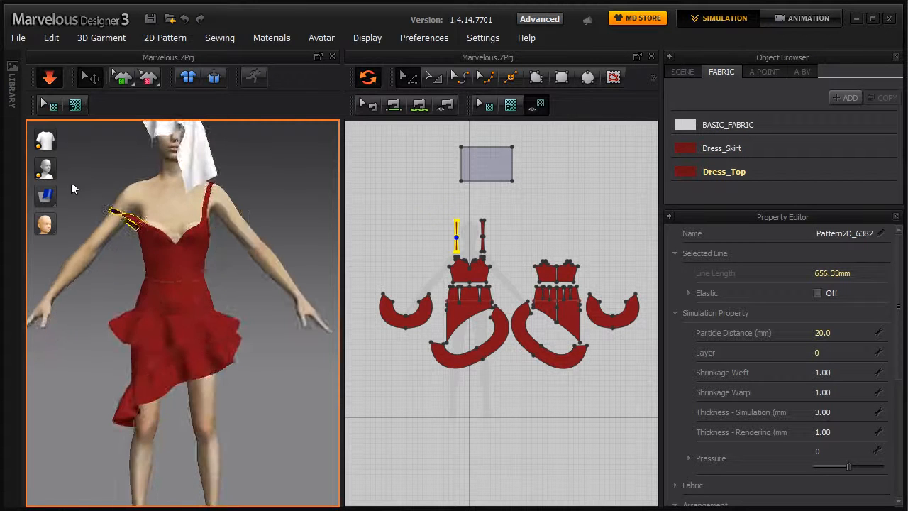
pyautogui.moveTo(228, 292); pyautogui.dragTo(227, 265, button='middle')
pyautogui.scroll(-1, 231, 262)
pyautogui.click(49, 74)
pyautogui.click(49, 74)
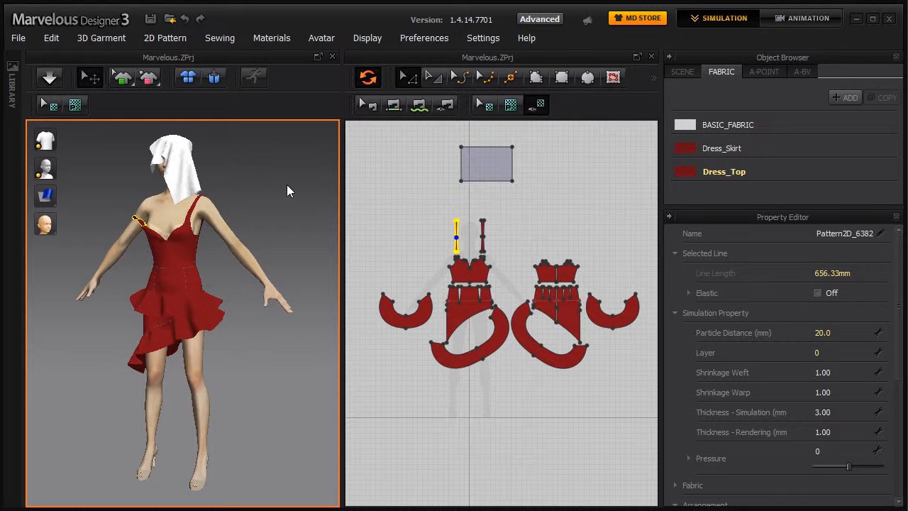
# Step: Restart the simulation and shorten the slipped strap's 2D pattern by about a third from its upper end
pyautogui.moveTo(286, 185); pyautogui.dragTo(260, 191, button='right')
pyautogui.click(402, 206)
pyautogui.scroll(5, 457, 256)
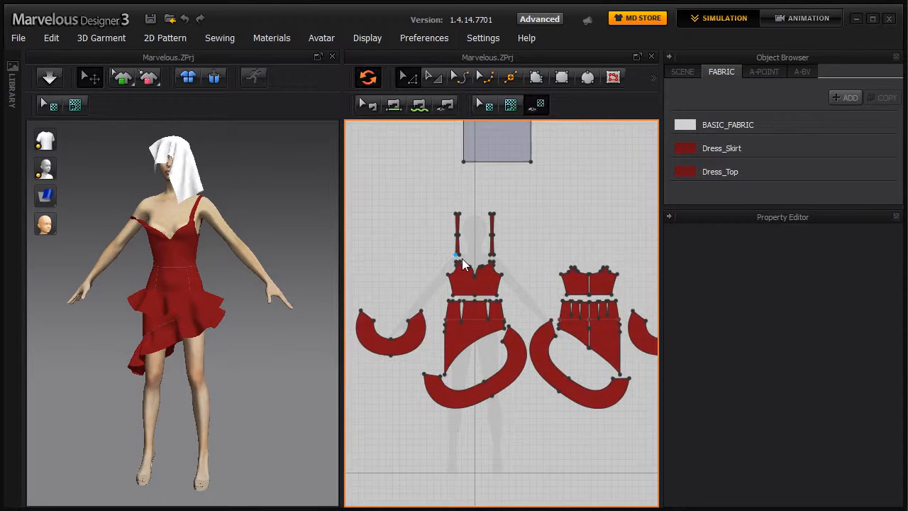
pyautogui.click(49, 75)
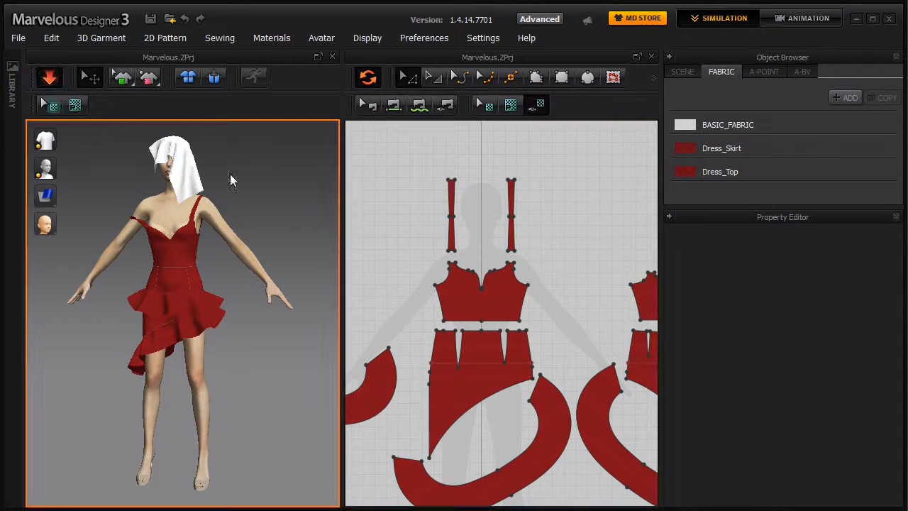
pyautogui.moveTo(423, 209); pyautogui.dragTo(424, 219, button='middle')
pyautogui.scroll(3, 424, 224)
pyautogui.scroll(5, 133, 199)
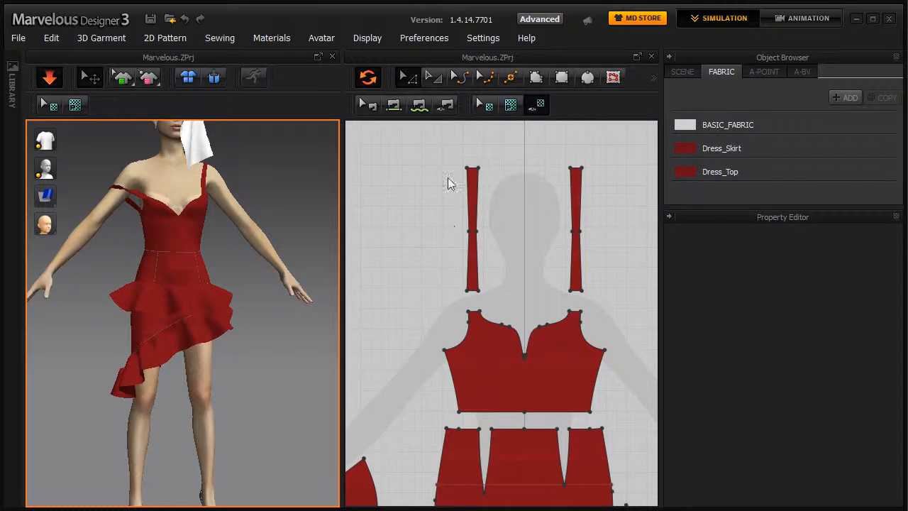
pyautogui.moveTo(449, 147); pyautogui.dragTo(498, 175)
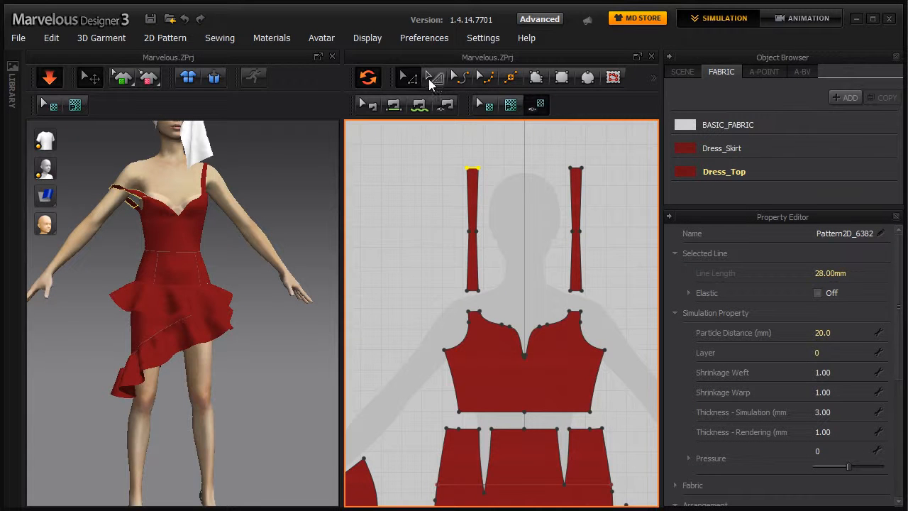
pyautogui.keyDown('shift'); pyautogui.click(472, 169); pyautogui.keyUp('shift')
pyautogui.moveTo(477, 186); pyautogui.dragTo(476, 210)
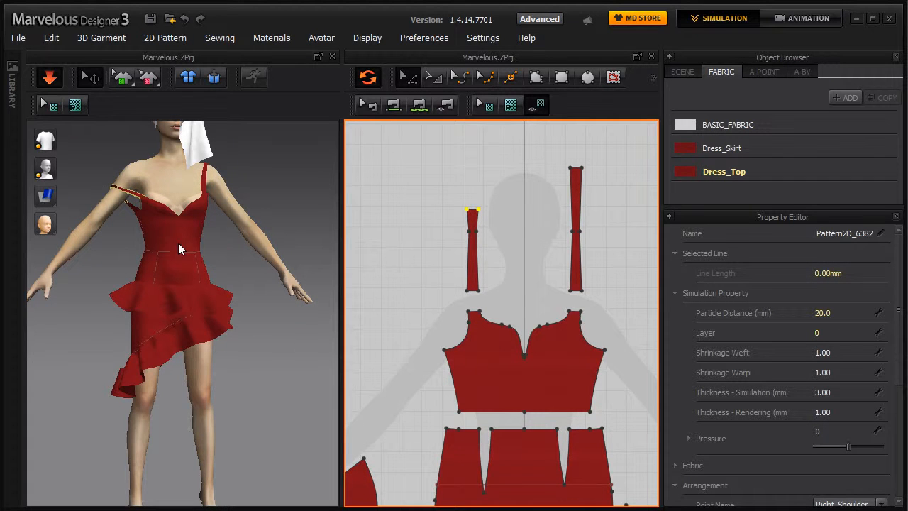
# Step: Shorten the slipped strap's 2D pattern by about half by moving its lower edge upward, and clear the selection
pyautogui.click(474, 290)
pyautogui.moveTo(477, 259); pyautogui.dragTo(476, 251)
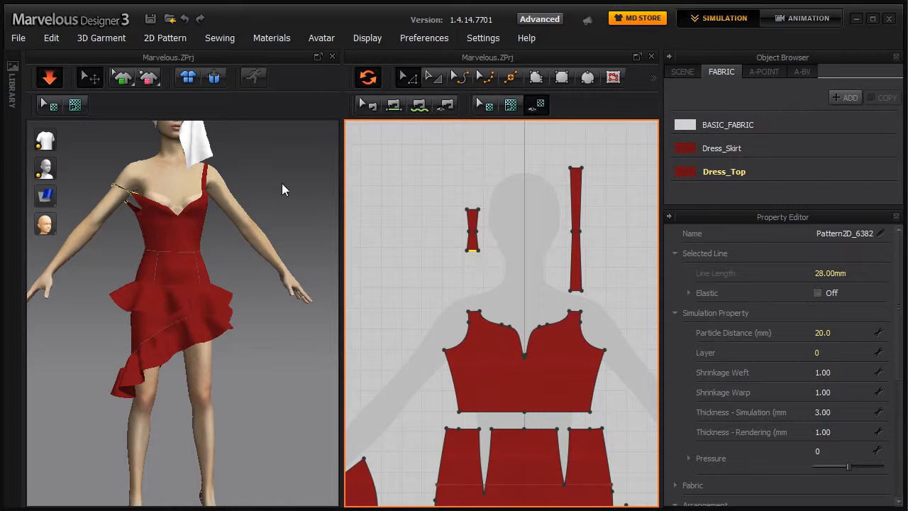
pyautogui.click(282, 183)
# Step: Examine how the shortened strap, the dress and the draped head cloth sit on the avatar from the side and front
pyautogui.moveTo(144, 191); pyautogui.dragTo(174, 194, button='right')
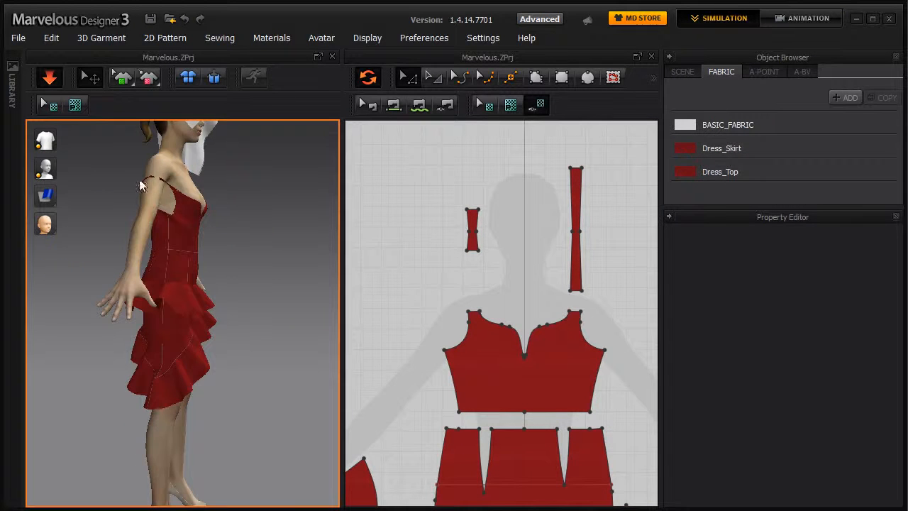
pyautogui.moveTo(202, 247); pyautogui.dragTo(132, 188, button='right')
pyautogui.moveTo(229, 263); pyautogui.dragTo(128, 254, button='right')
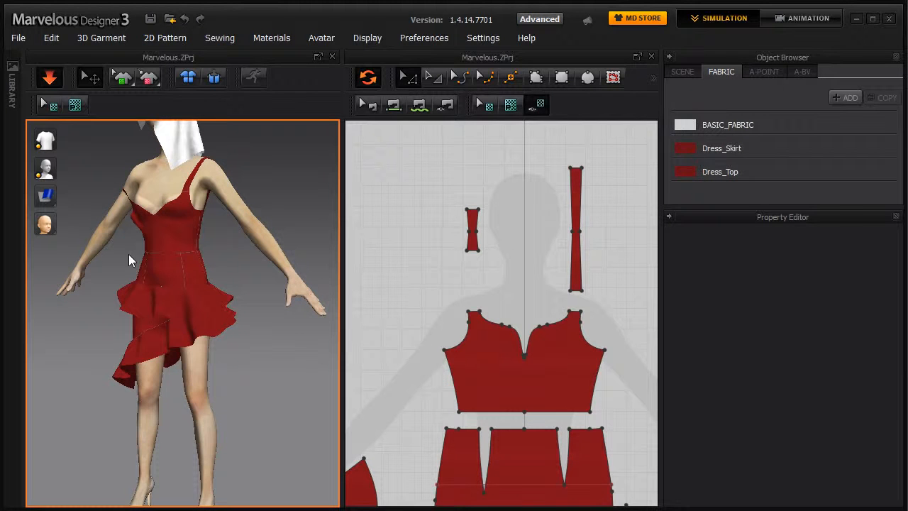
pyautogui.scroll(-3, 242, 331)
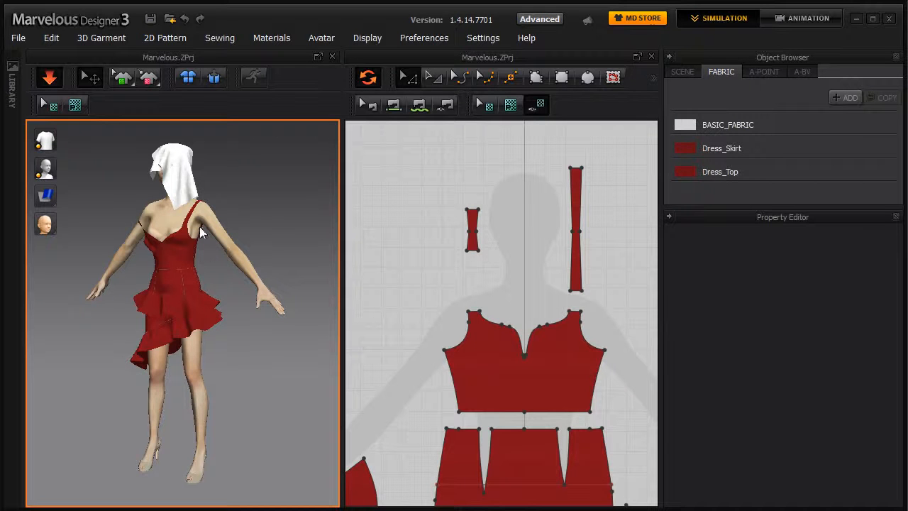
pyautogui.scroll(3, 149, 306)
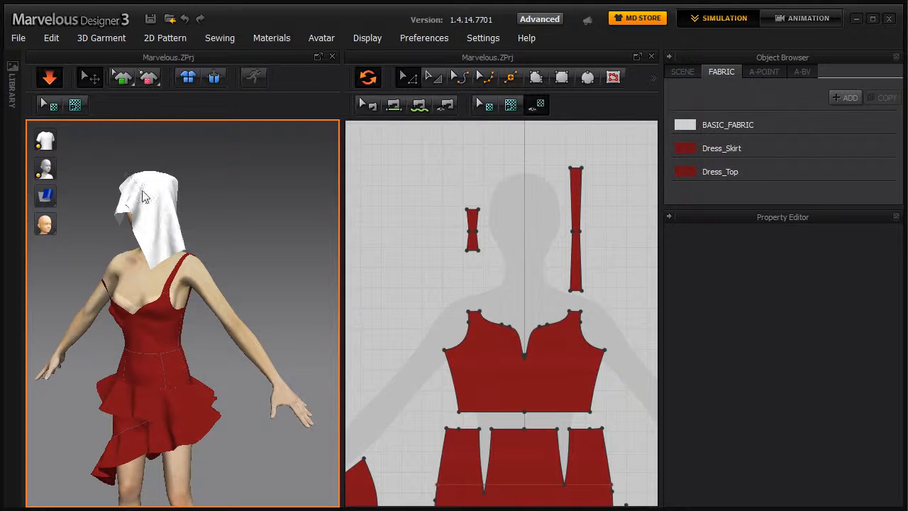
pyautogui.moveTo(217, 232); pyautogui.dragTo(291, 231, button='right')
pyautogui.moveTo(253, 310); pyautogui.dragTo(130, 282, button='right')
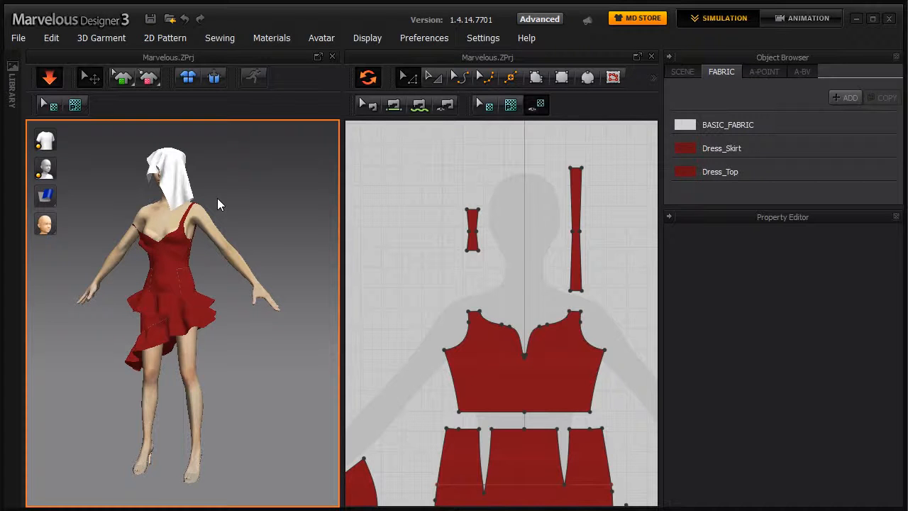
pyautogui.moveTo(253, 231)
pyautogui.mouseDown(button='right')
pyautogui.moveTo(137, 233)
pyautogui.moveTo(244, 233)
pyautogui.mouseUp(button='right')
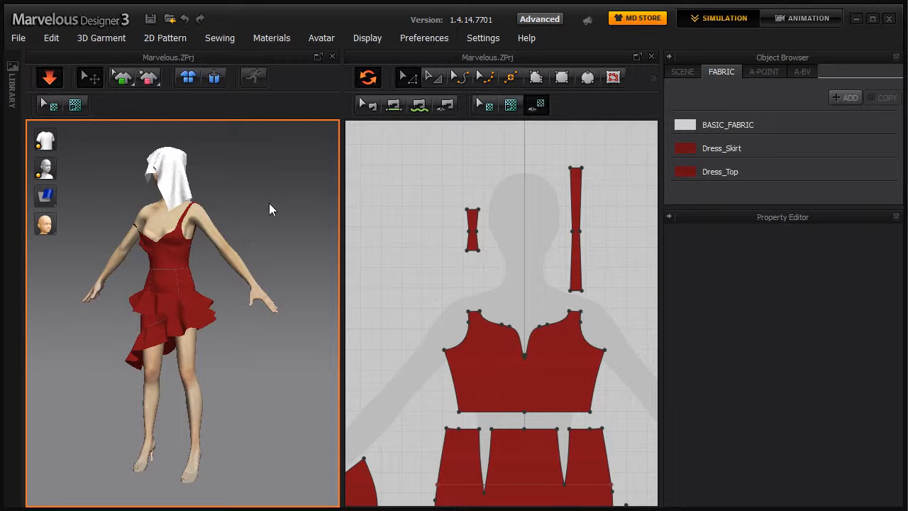
pyautogui.moveTo(255, 204); pyautogui.dragTo(275, 203, button='right')
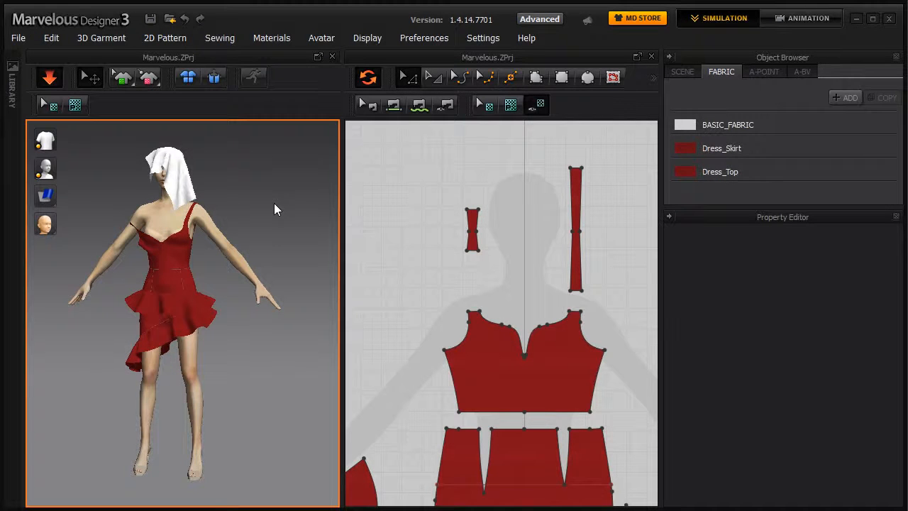